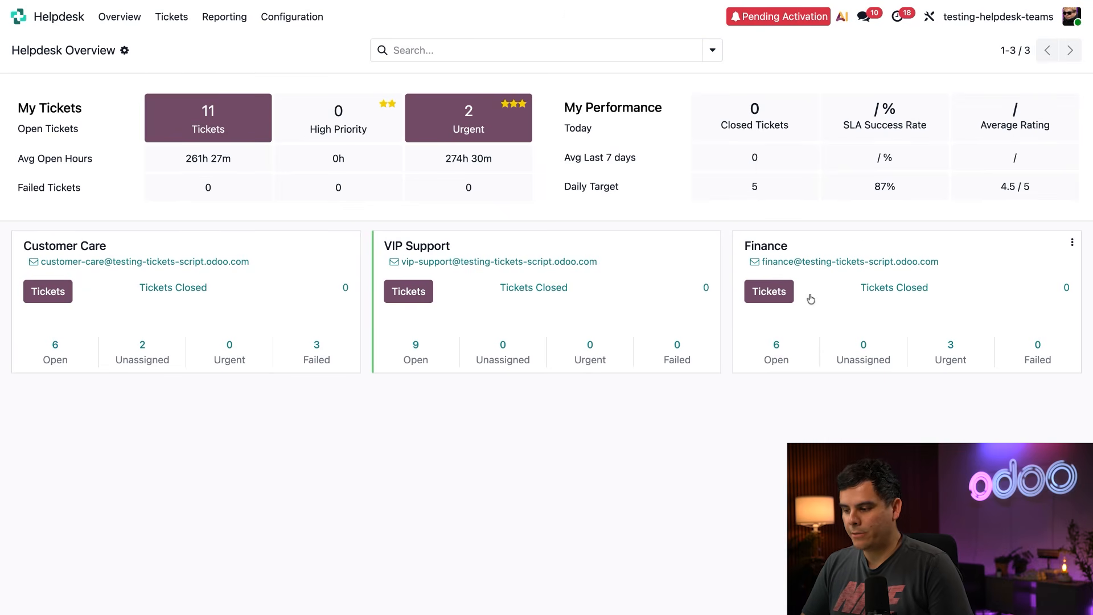
Set the Finance team's Duplicate Payment Issue ticket to Urgent priority with three stars
click(774, 297)
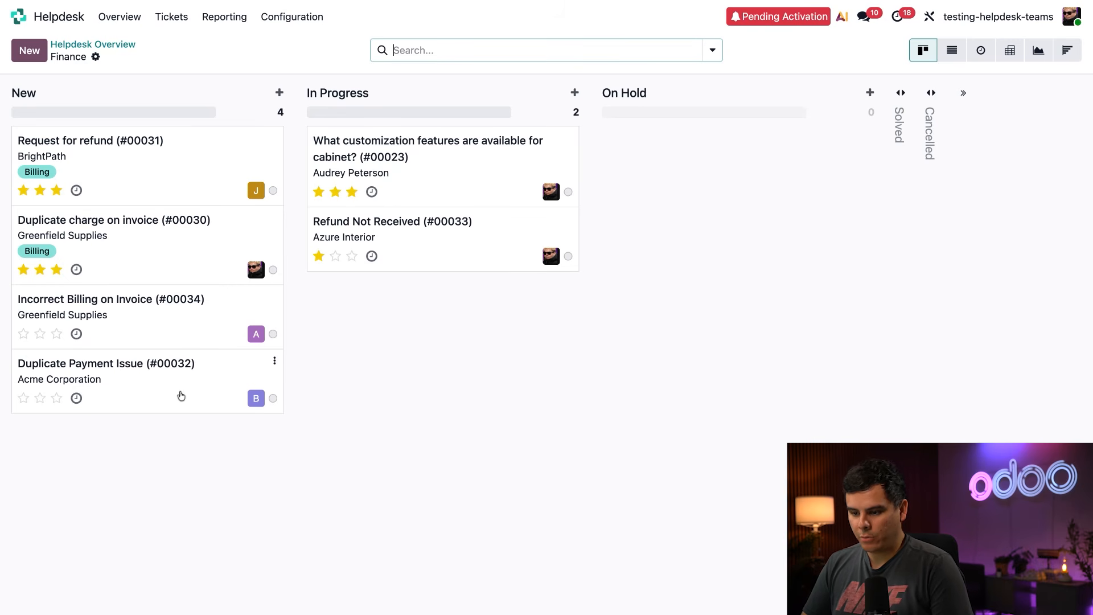
click(181, 394)
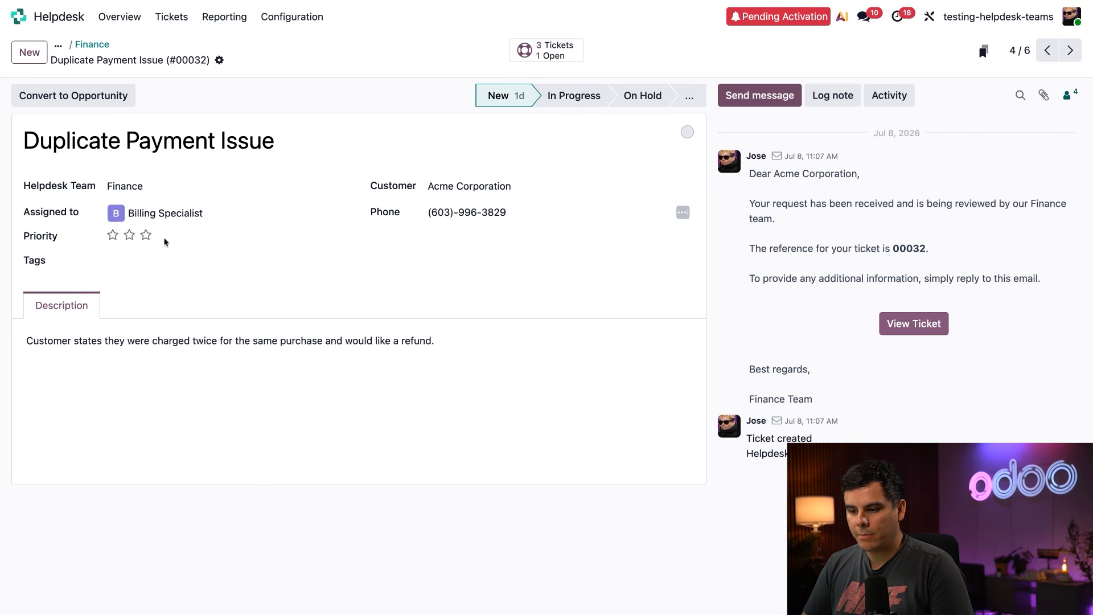
click(147, 236)
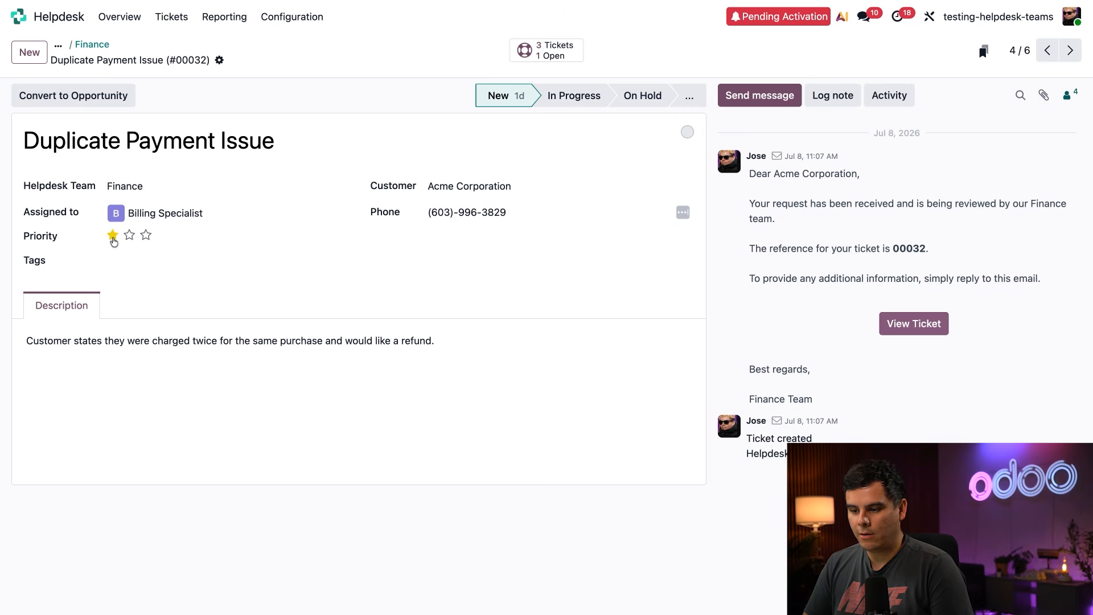
click(127, 236)
click(147, 235)
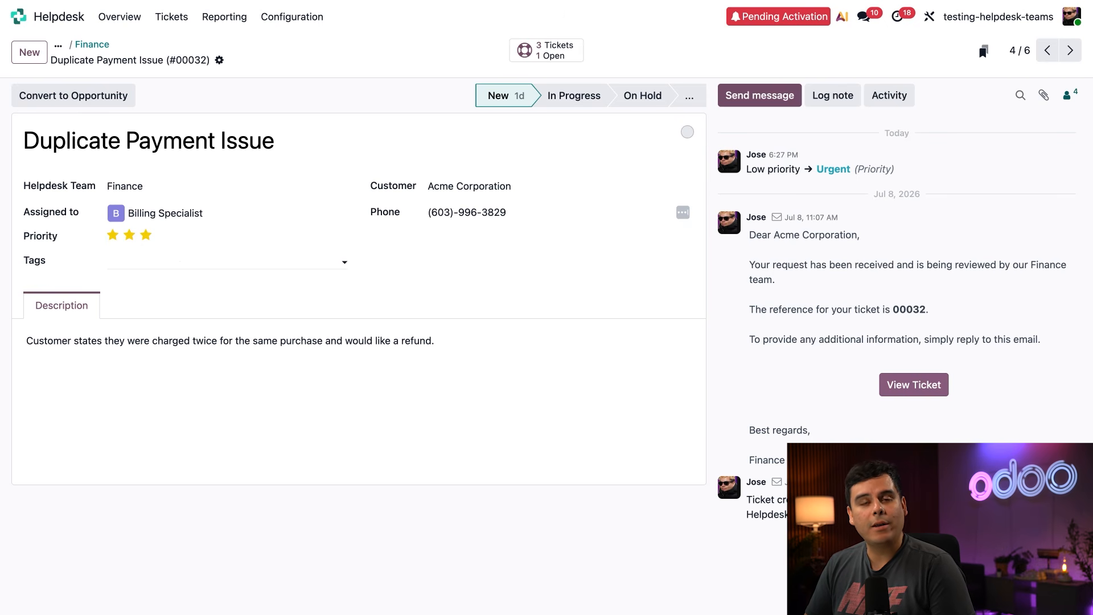
Add the Invoices tag to the Duplicate Payment Issue ticket
click(153, 262)
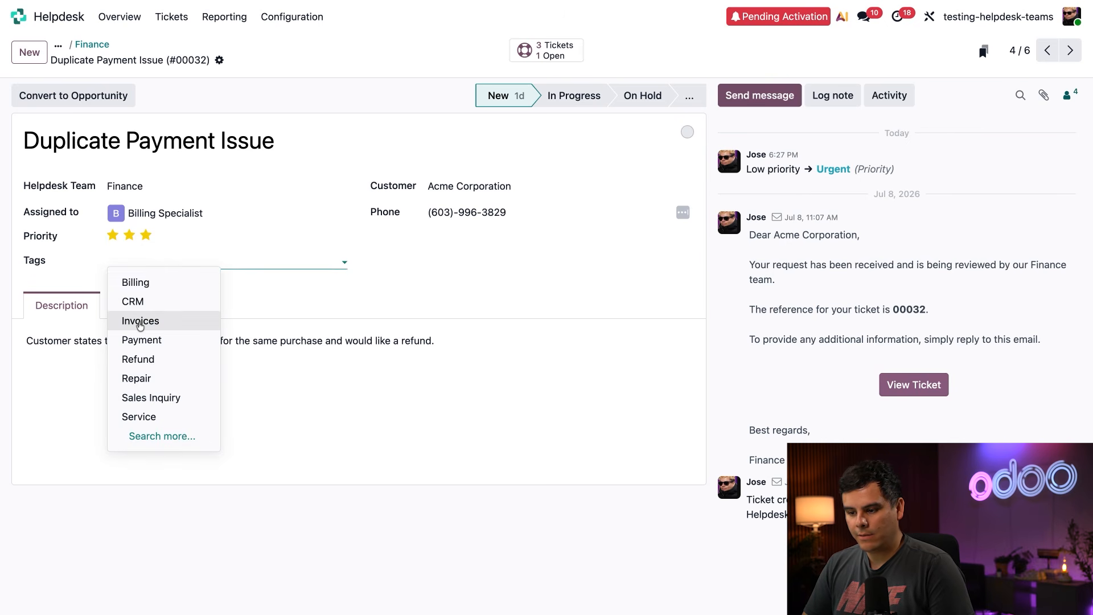
click(153, 317)
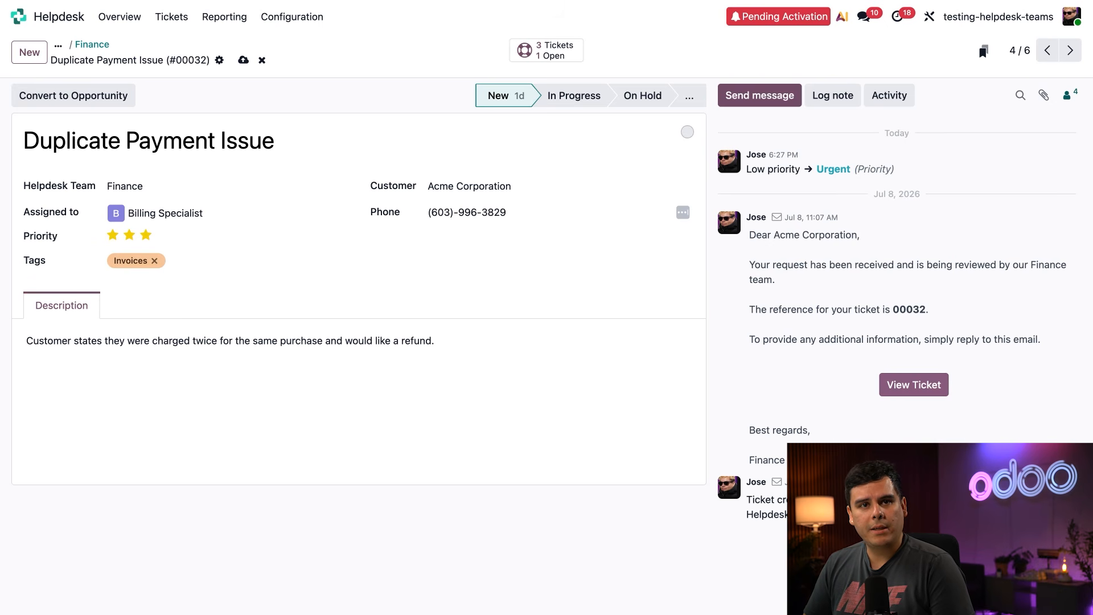
click(194, 260)
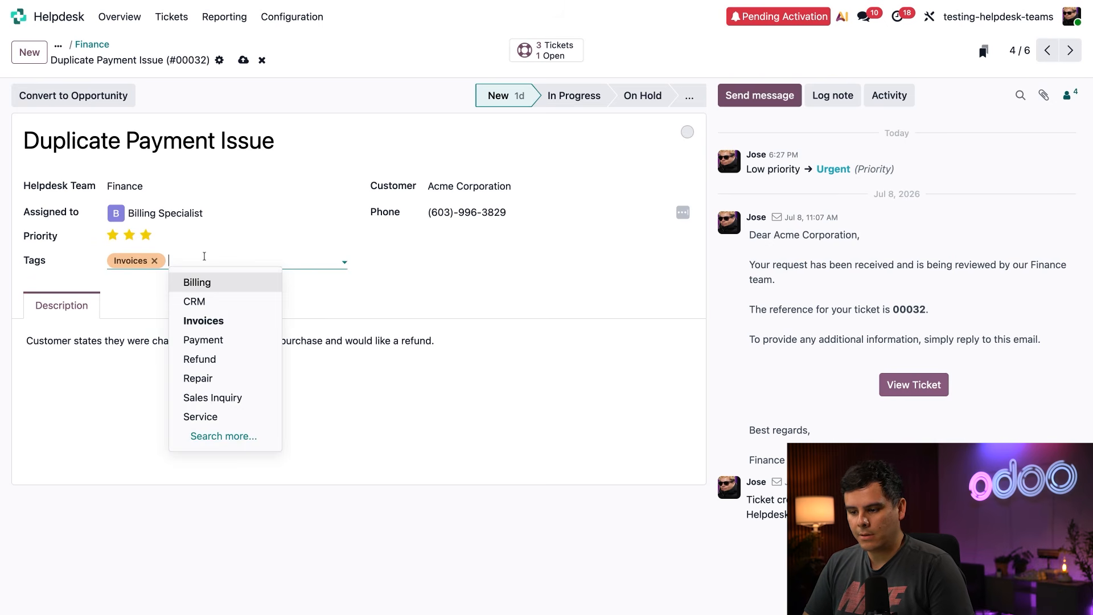
click(365, 307)
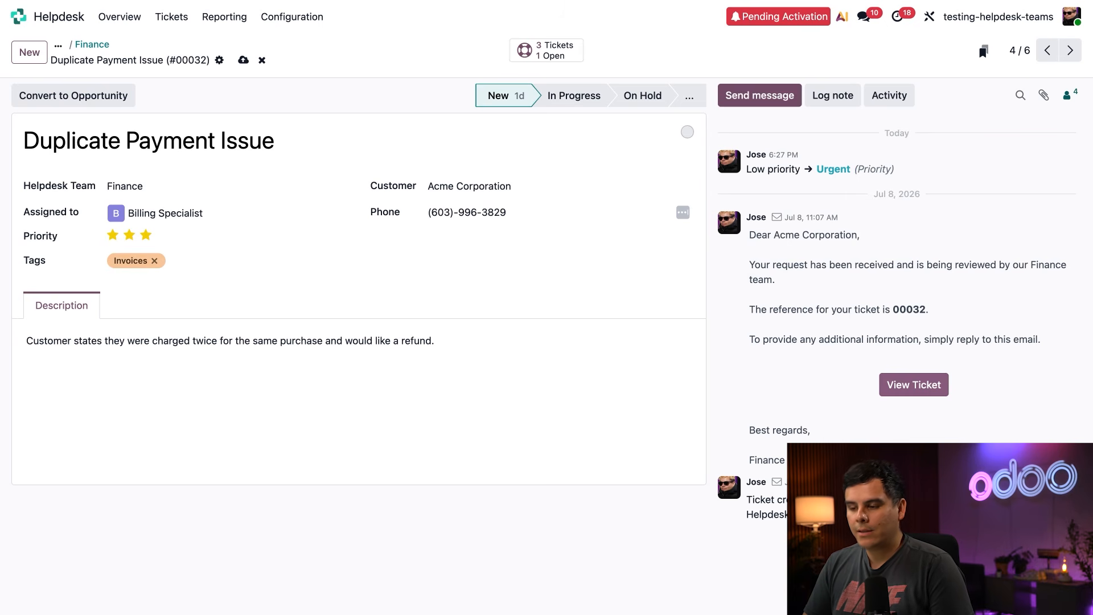
From all tickets, convert "What customization features are available for cabinet?" into an opportunity assigned to the Custom Orders sales team
click(168, 18)
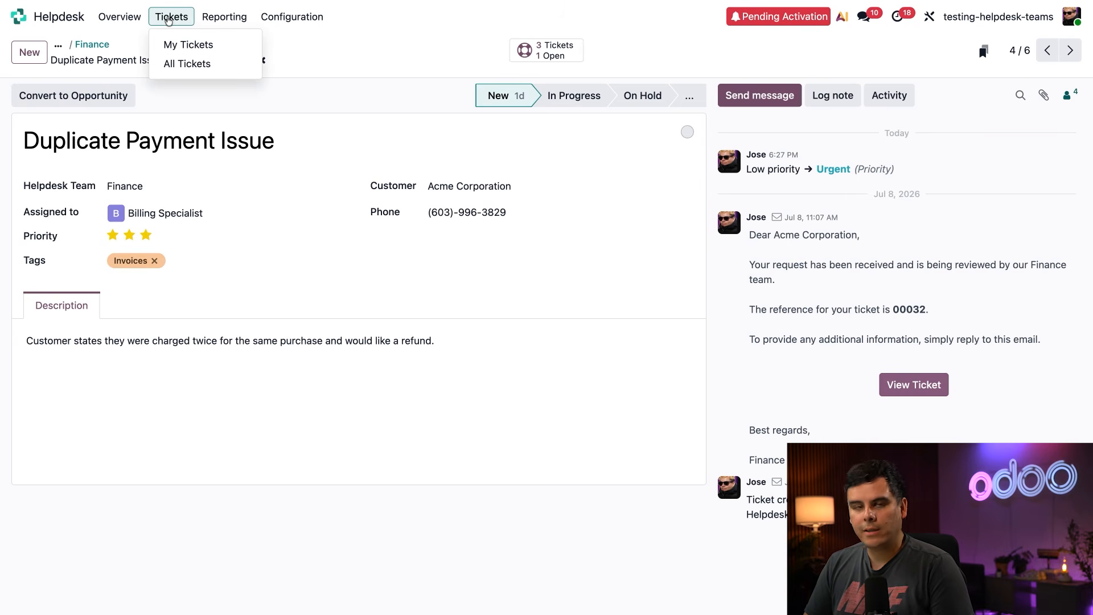
click(175, 63)
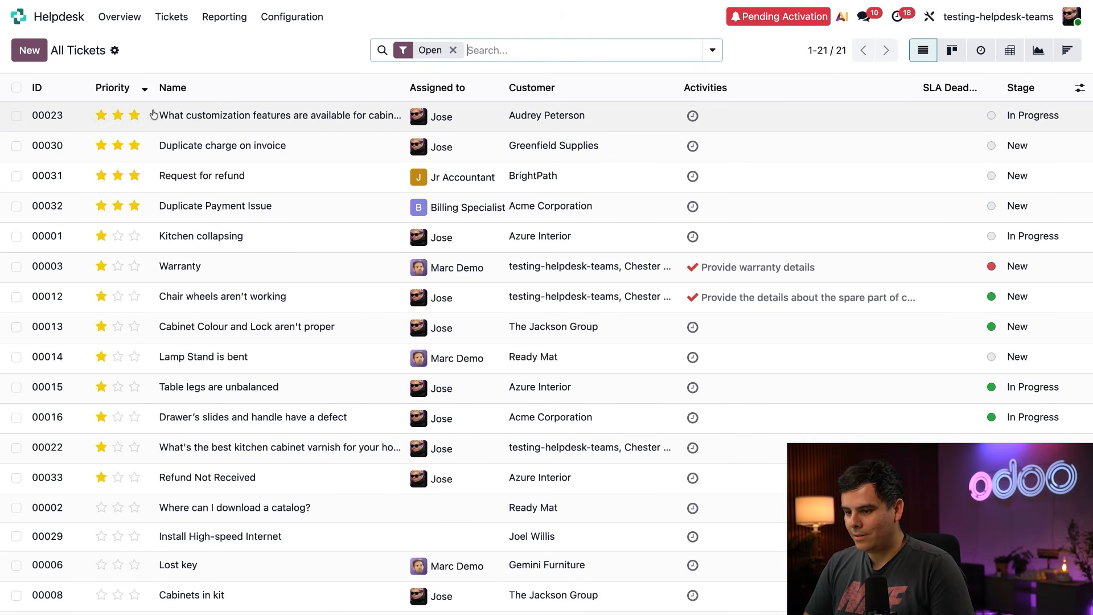
click(253, 123)
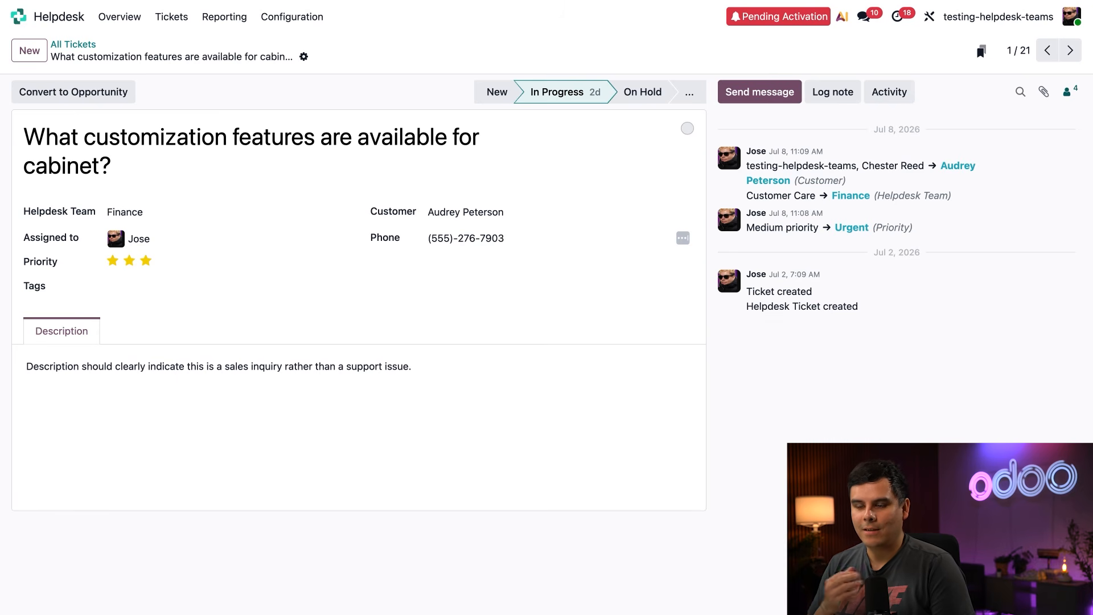
click(101, 93)
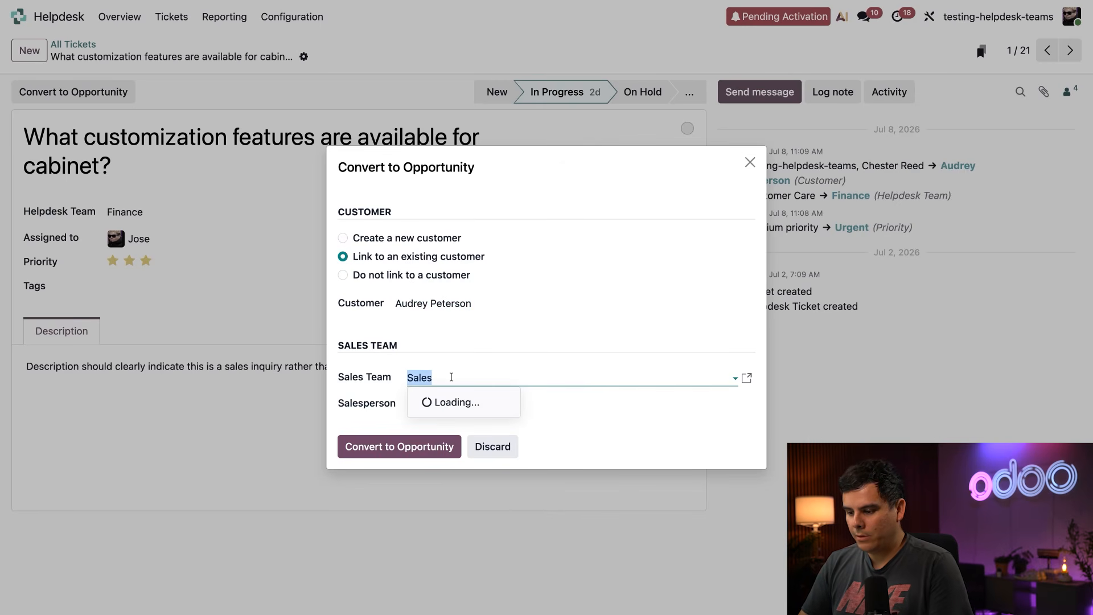
click(457, 422)
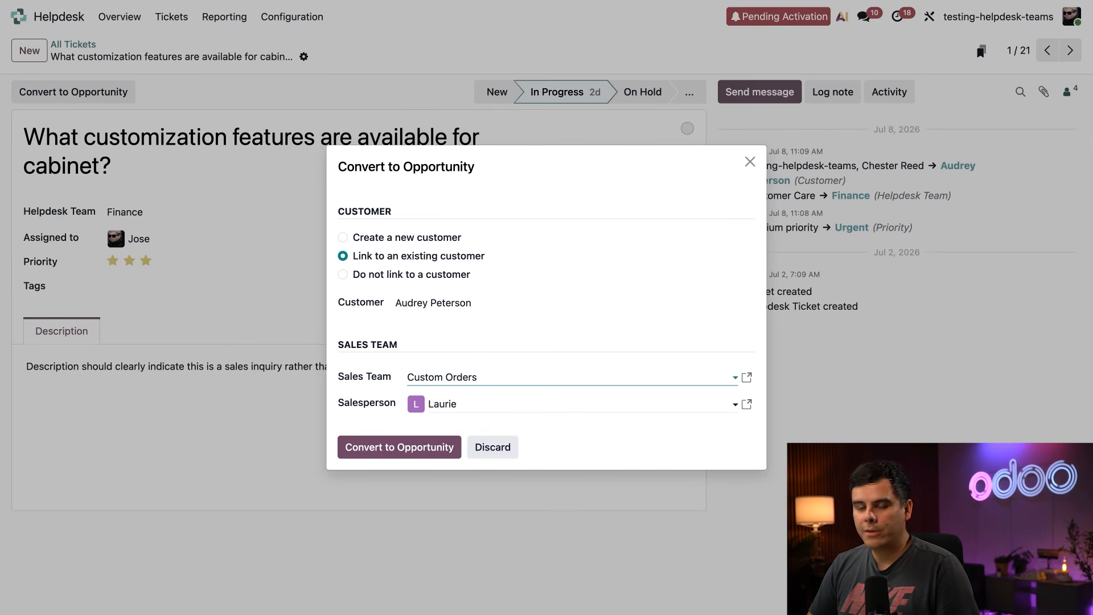
click(484, 404)
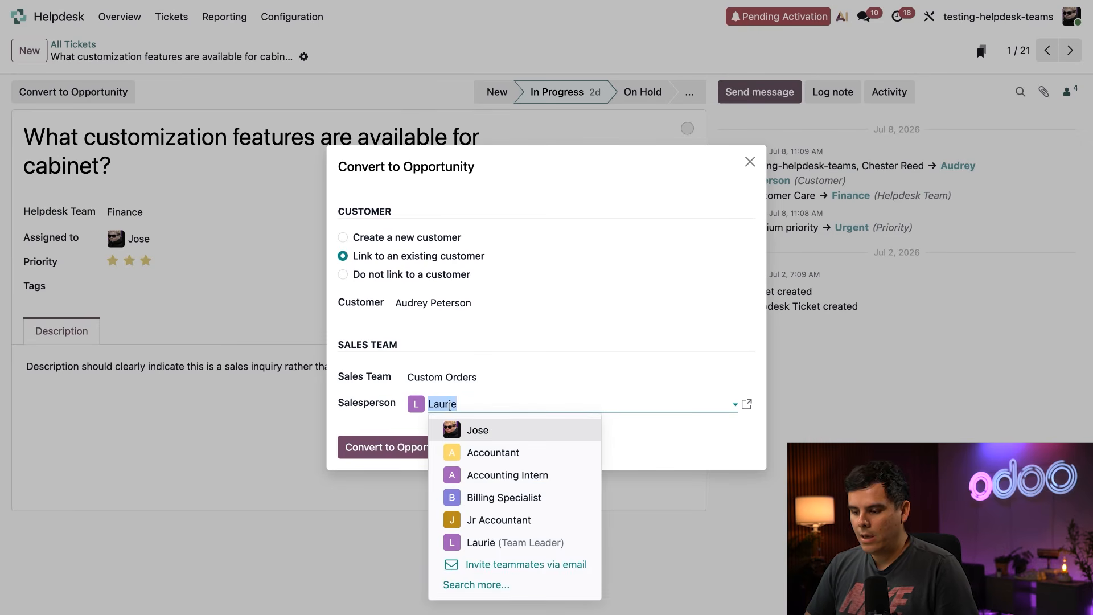
click(380, 417)
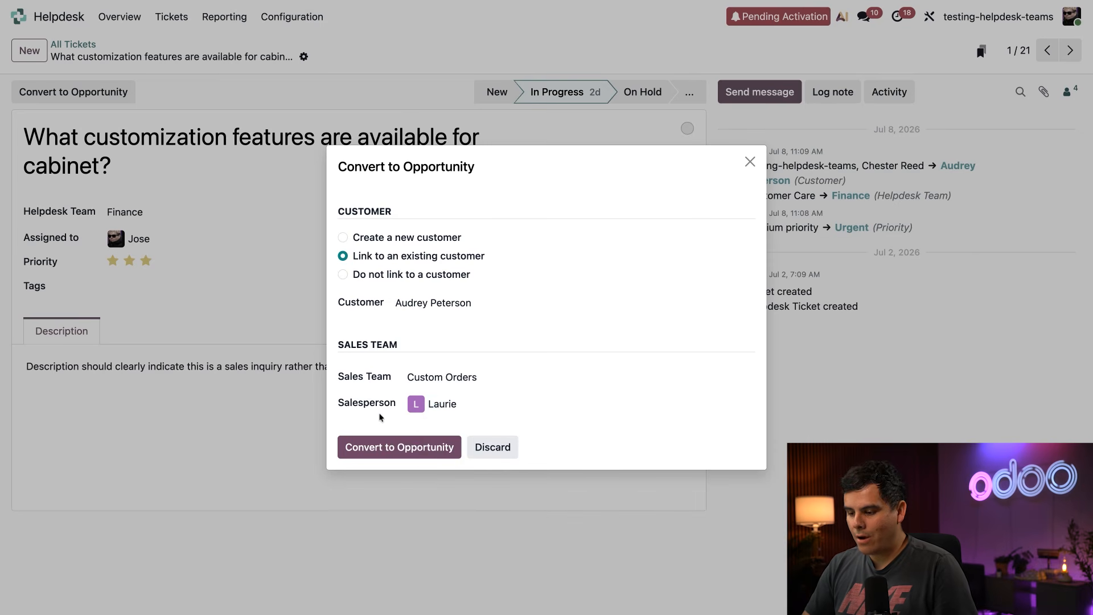
click(380, 452)
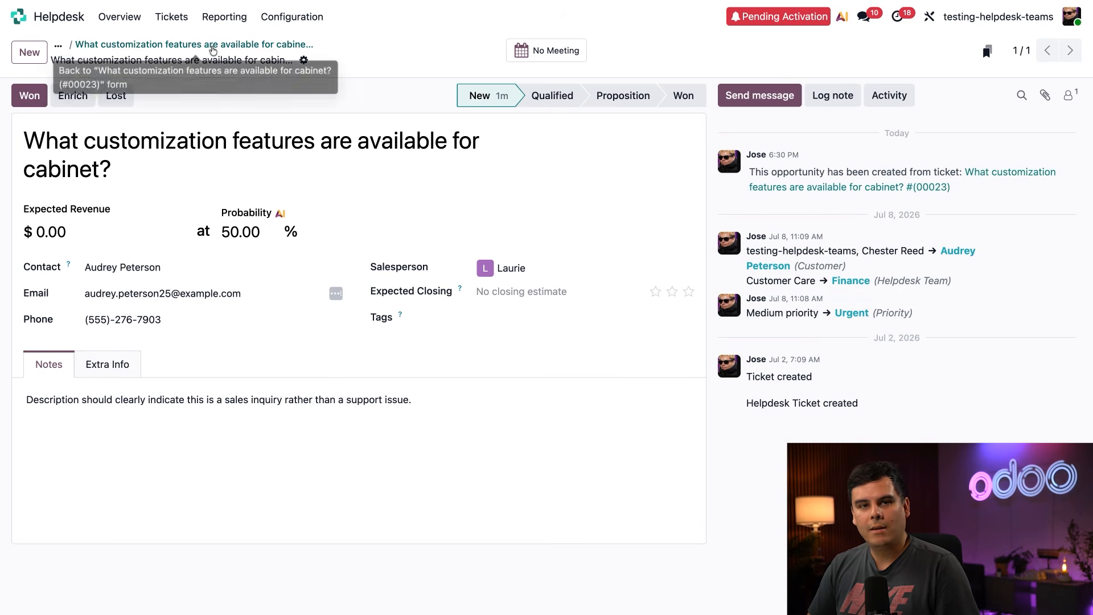
Return to all tickets and move the Refund Not Received ticket to the Solved stage
click(213, 48)
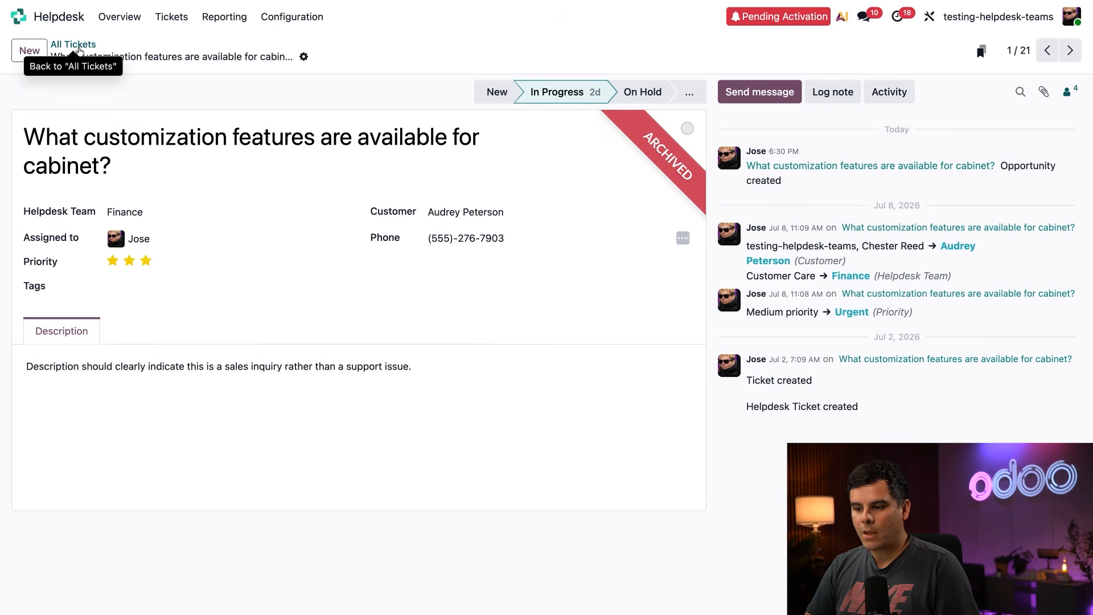
click(78, 47)
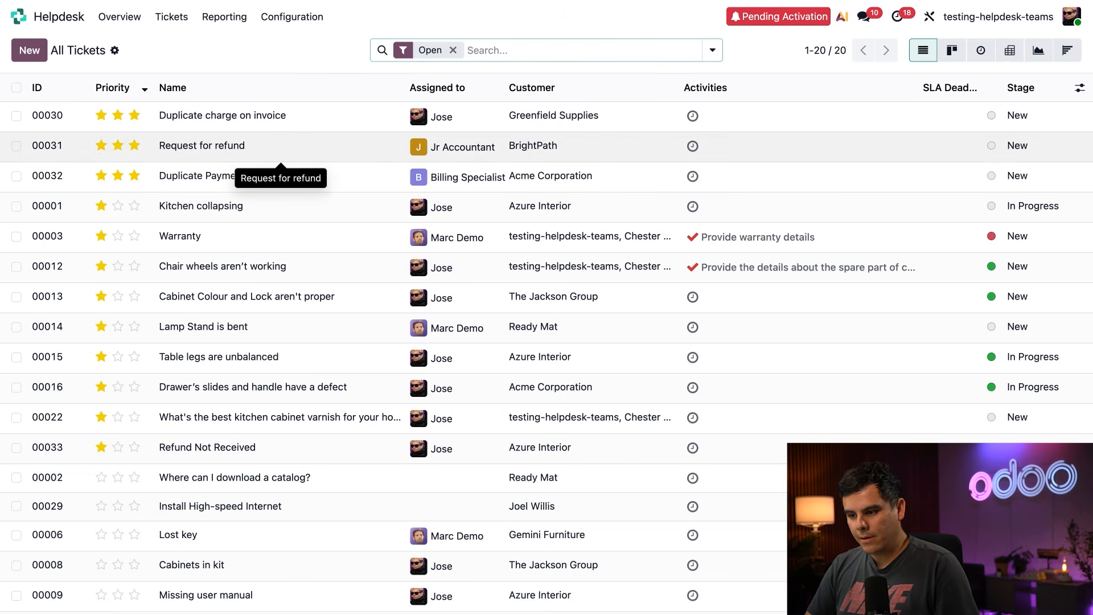
scroll(281, 158, down, 3)
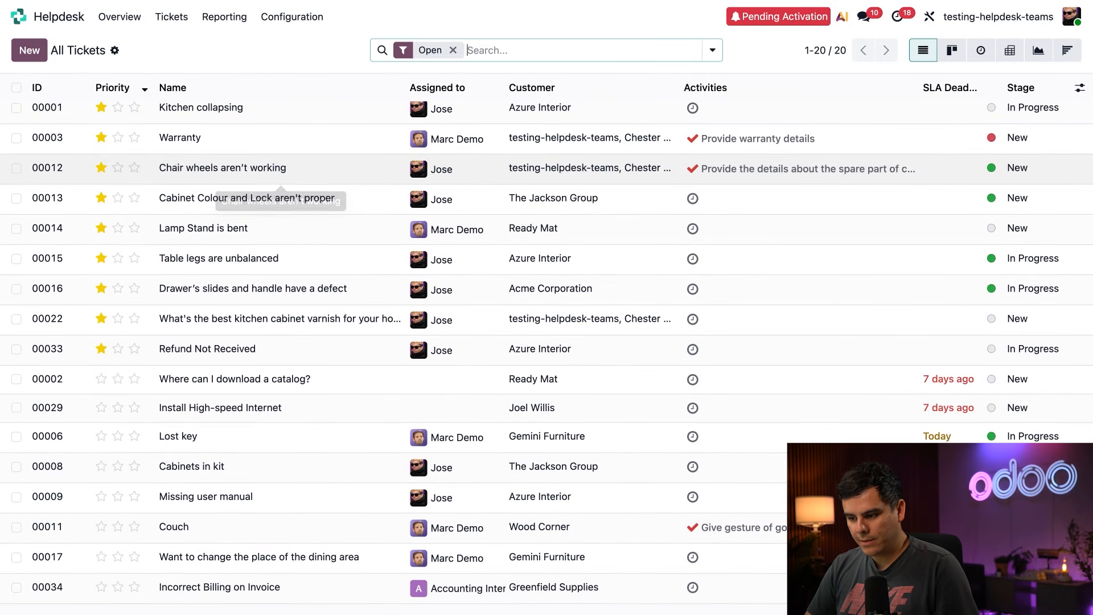
click(233, 349)
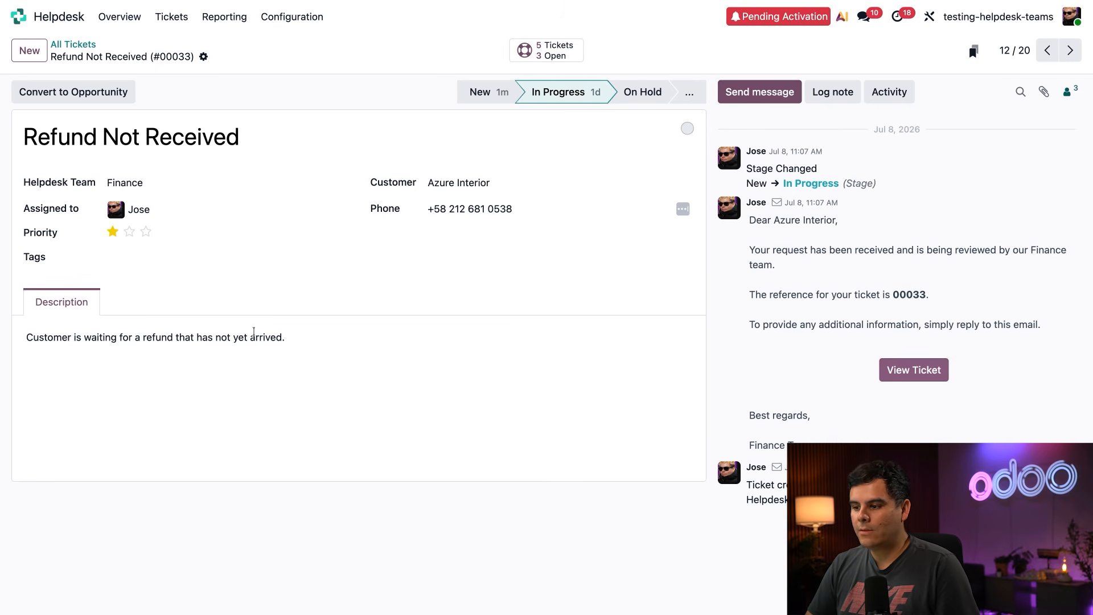
click(690, 96)
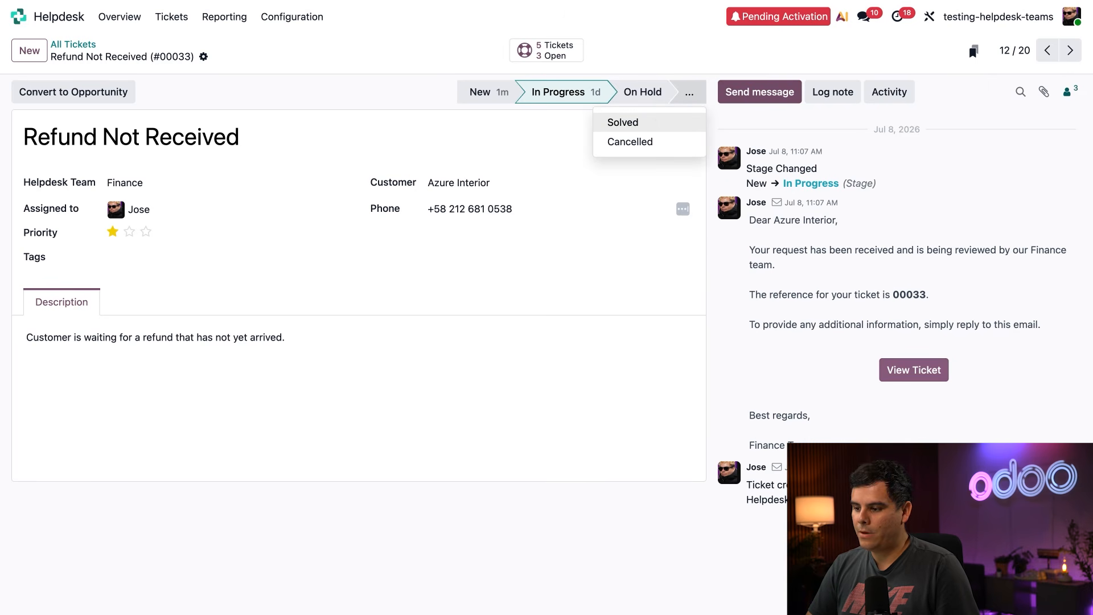
click(622, 122)
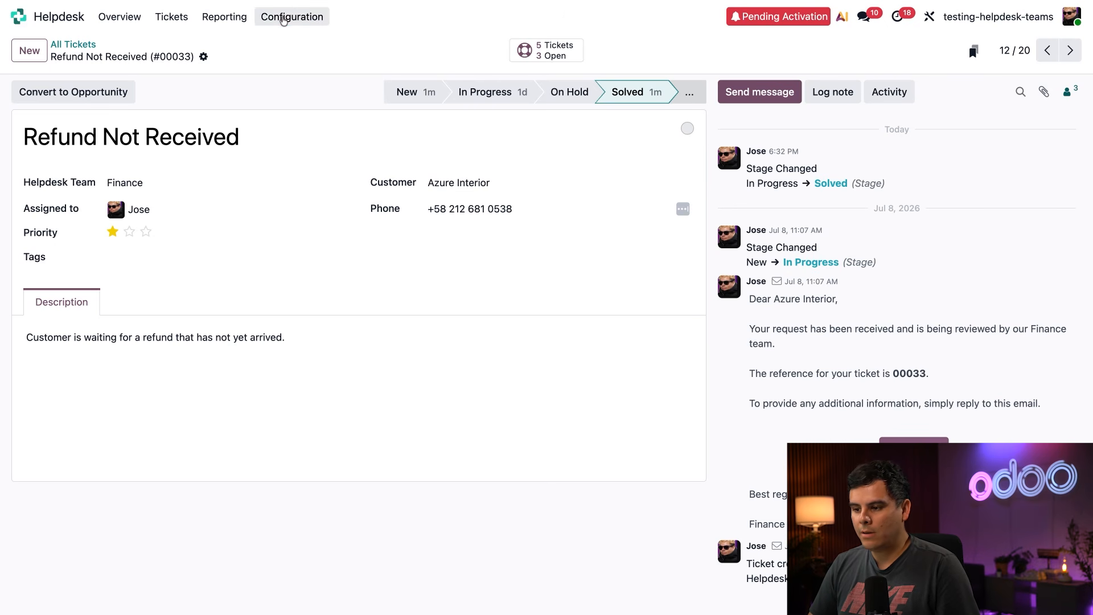
Enable Closure by Customers in the Finance helpdesk team's self-service settings
click(285, 18)
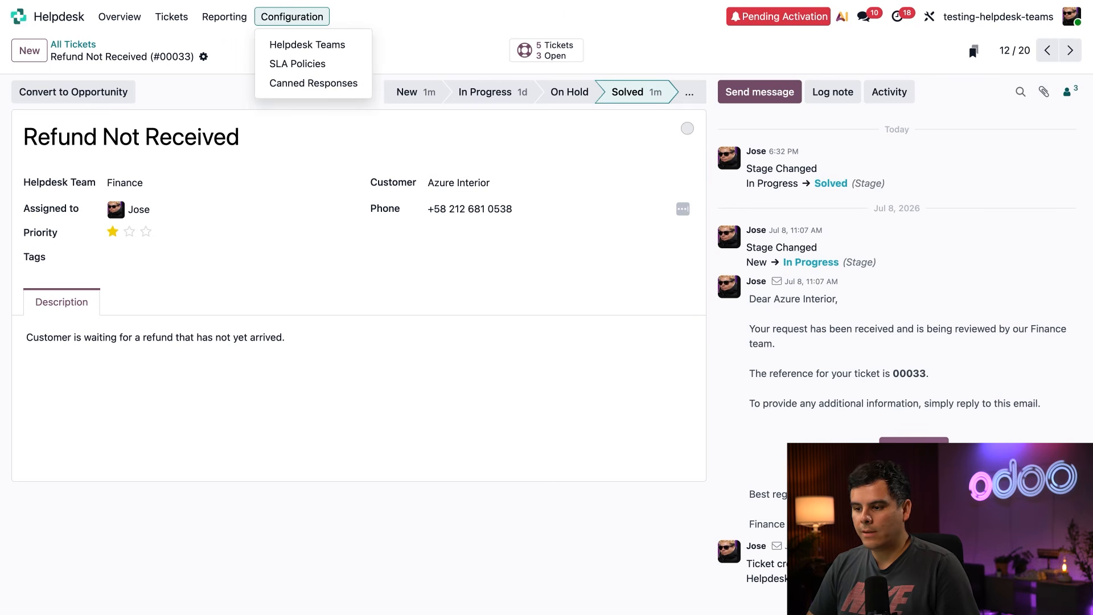
click(293, 45)
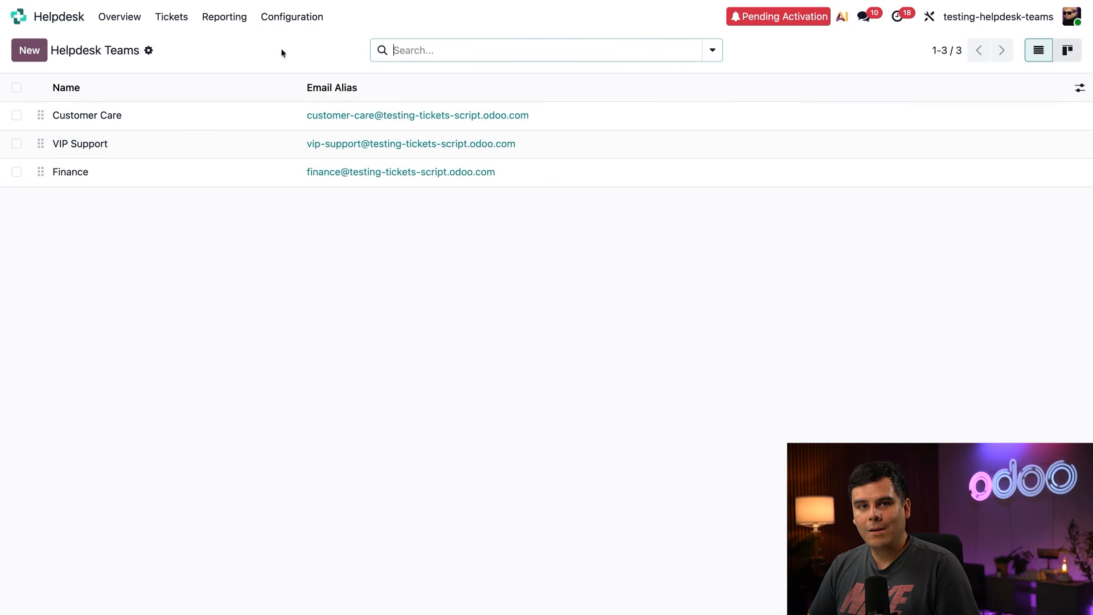
click(188, 172)
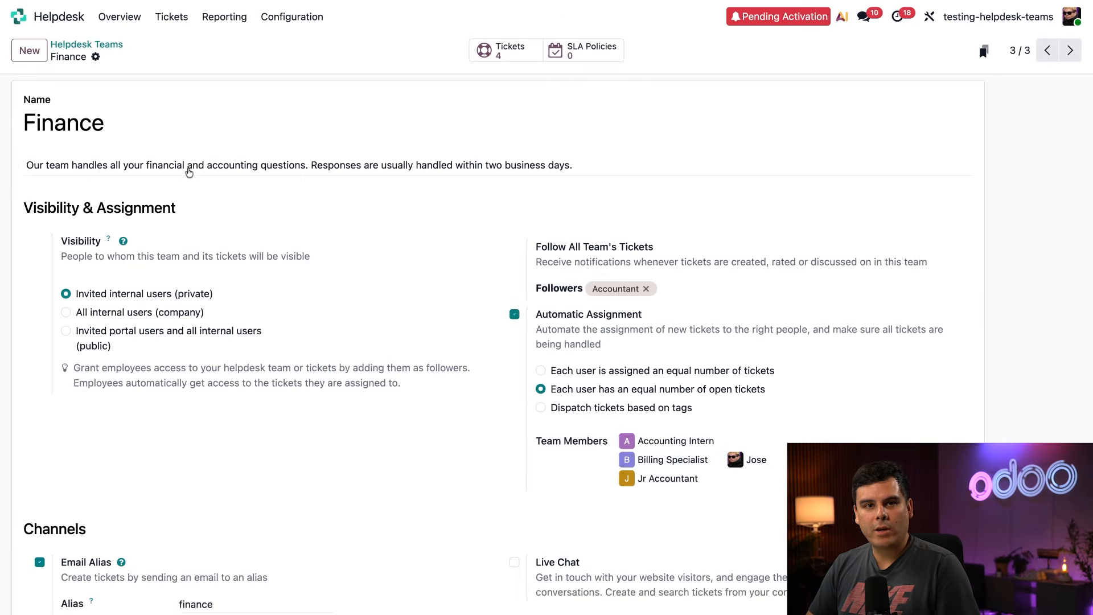
scroll(370, 261, down, 15)
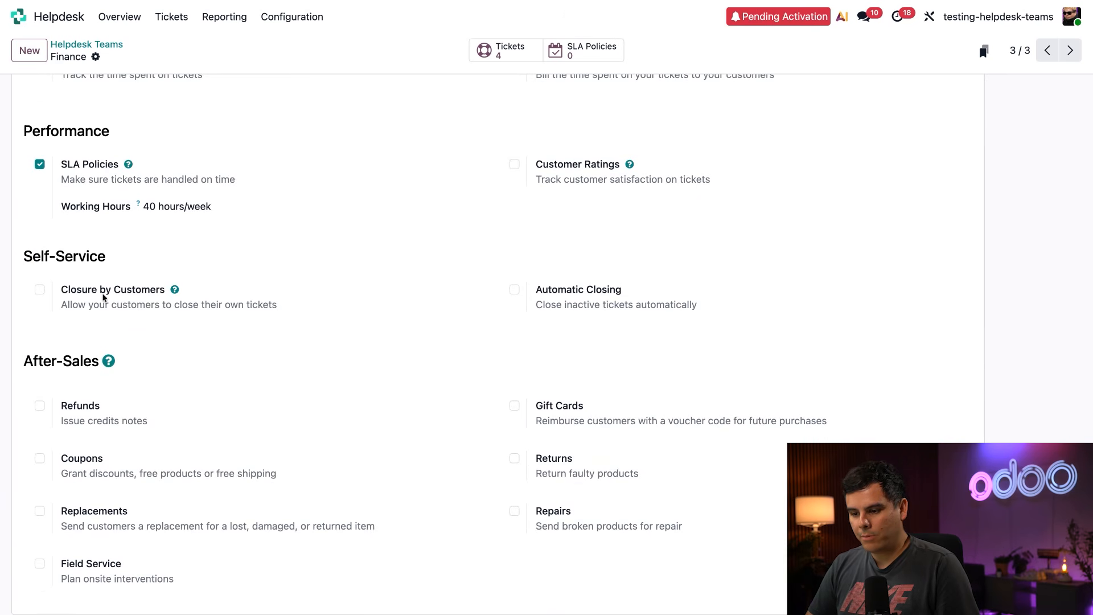
click(39, 289)
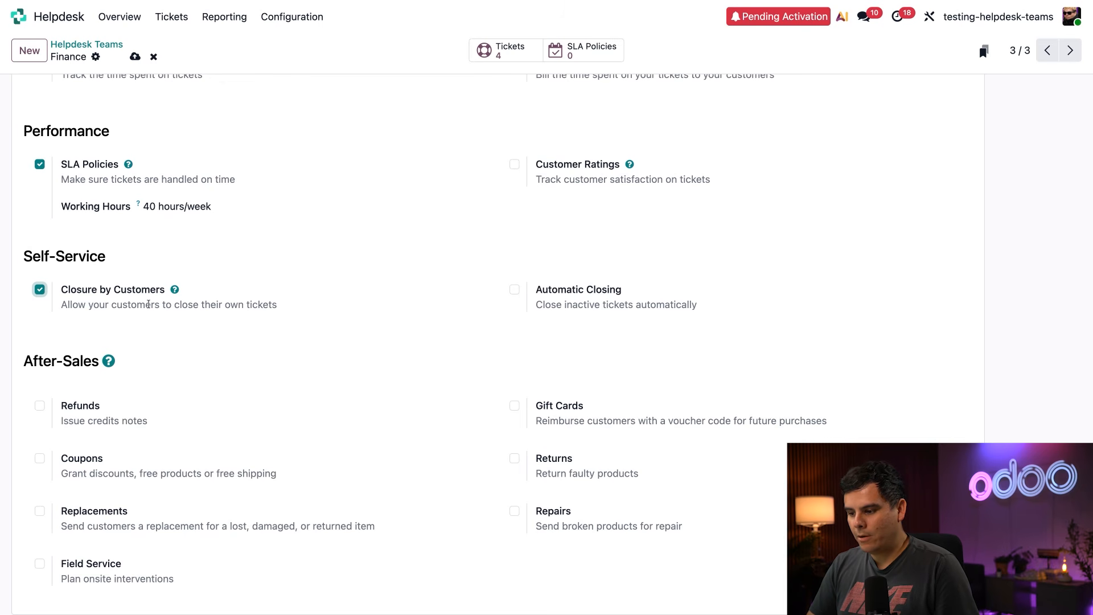
Enable Automatic Closing for the Finance team after 10 days of inactivity and review the stages it can apply to
click(514, 290)
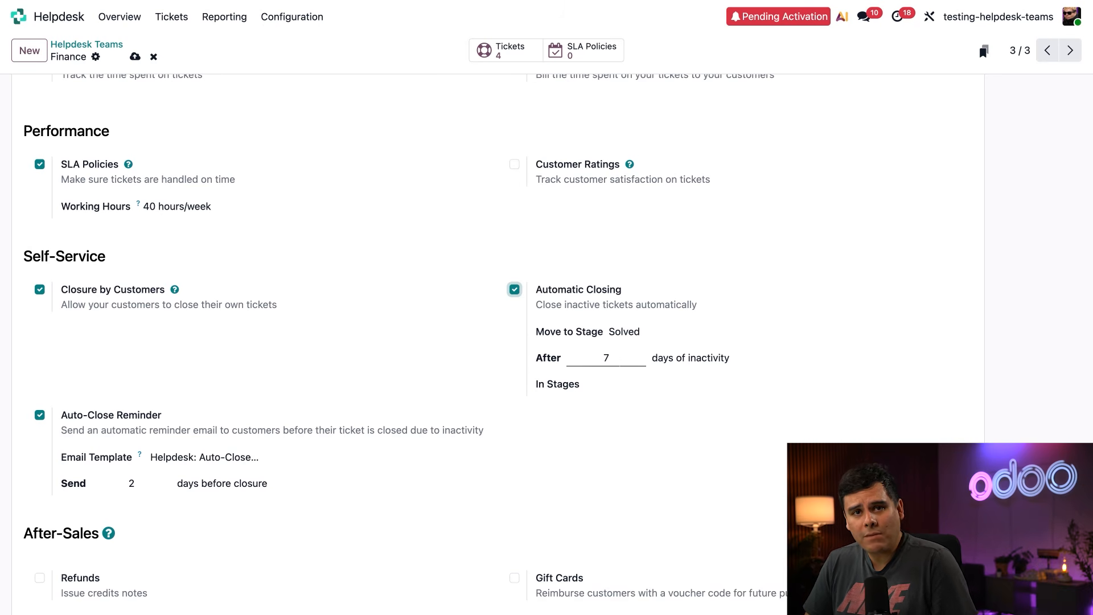
double_click(617, 361)
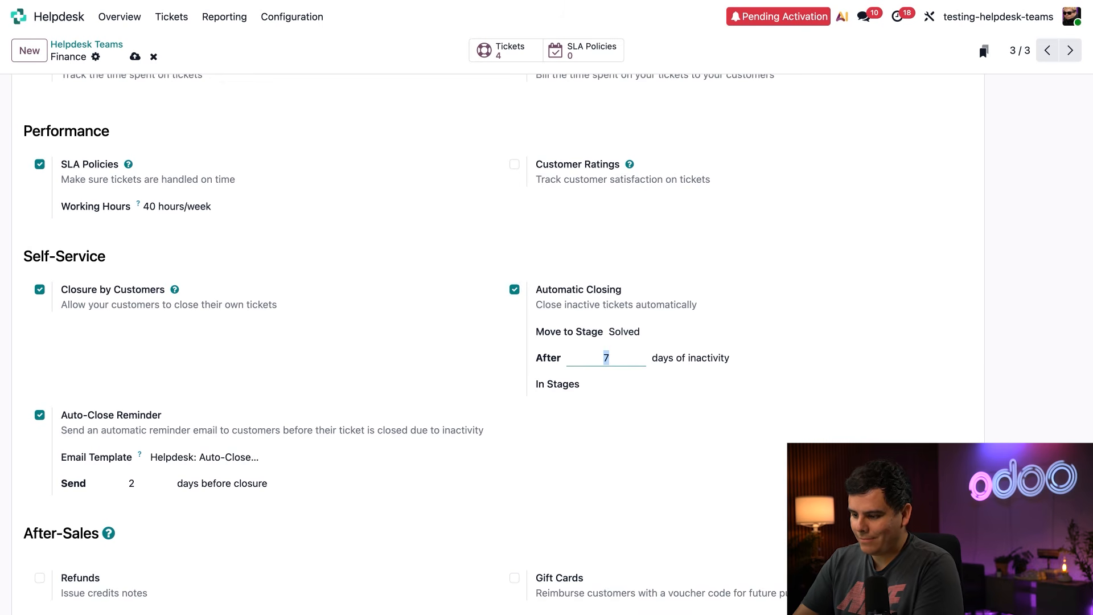
text(10)
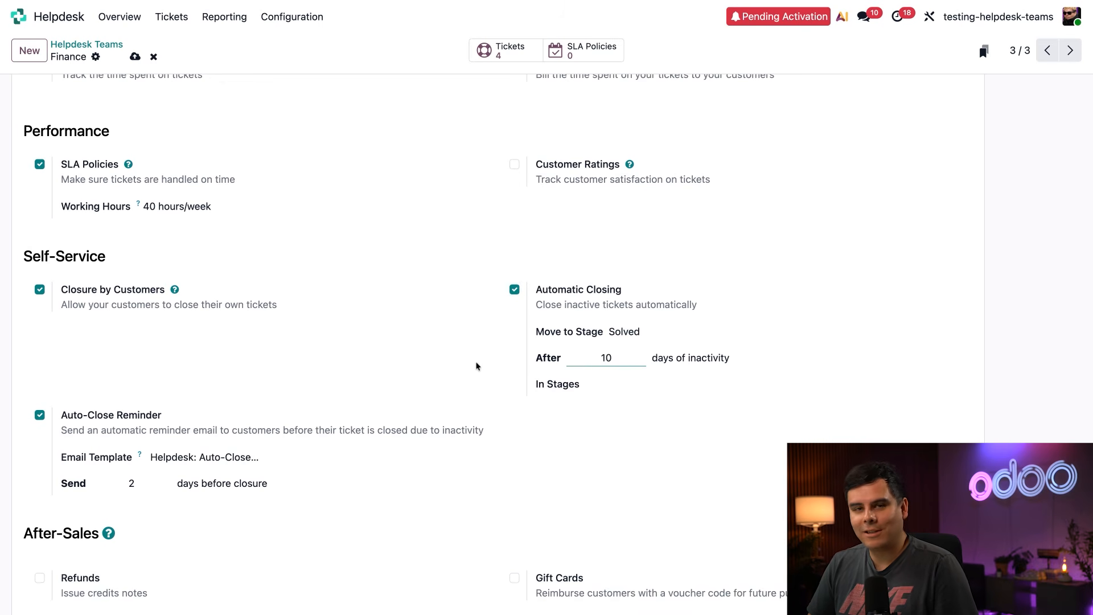
click(477, 366)
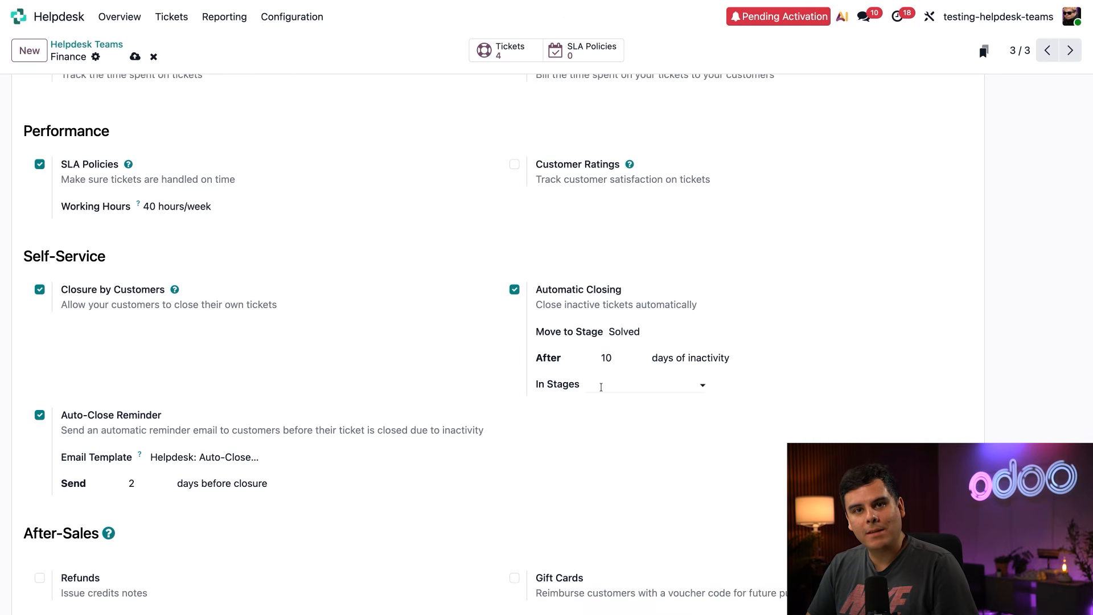
click(643, 385)
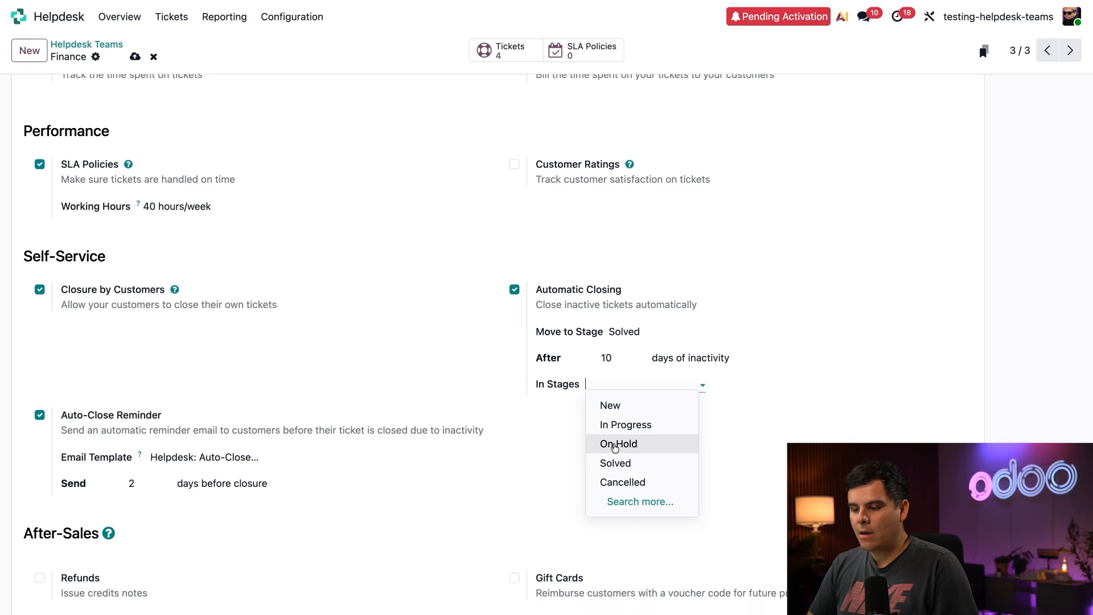
click(478, 401)
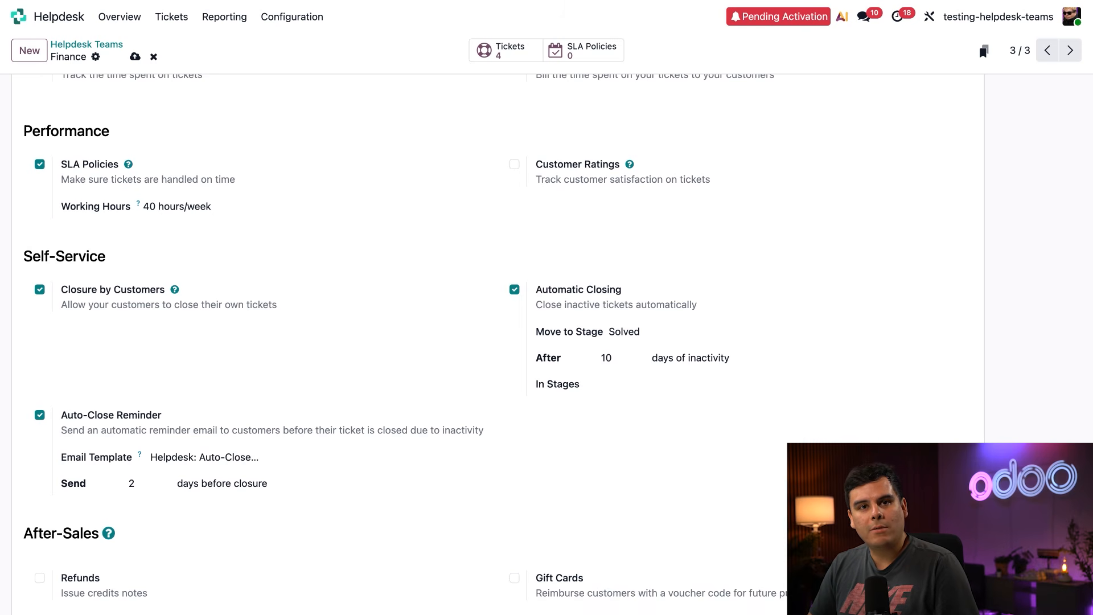